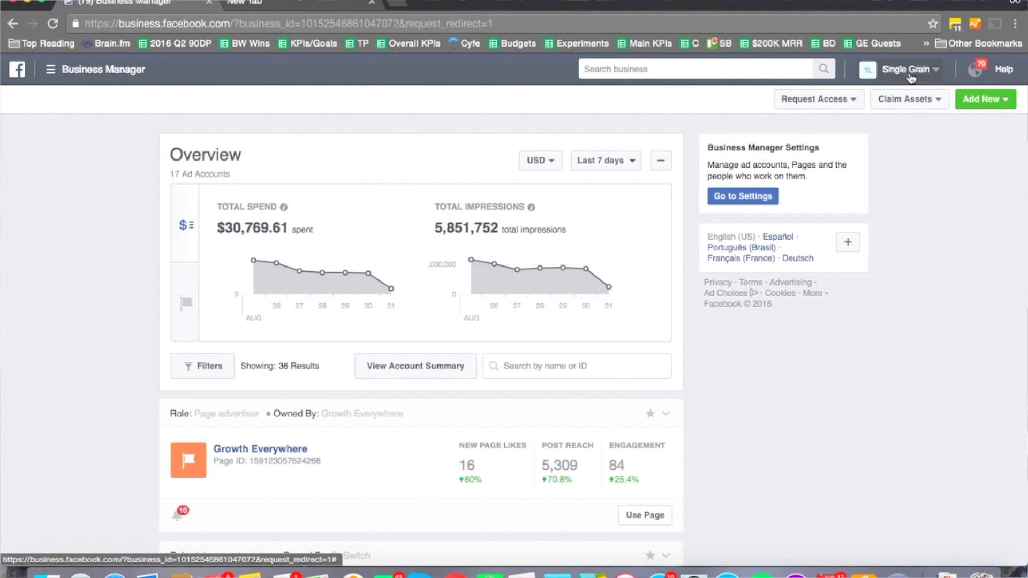
Open Audience Insights from the Business Manager tools list, starting a new United States audience.
click(51, 71)
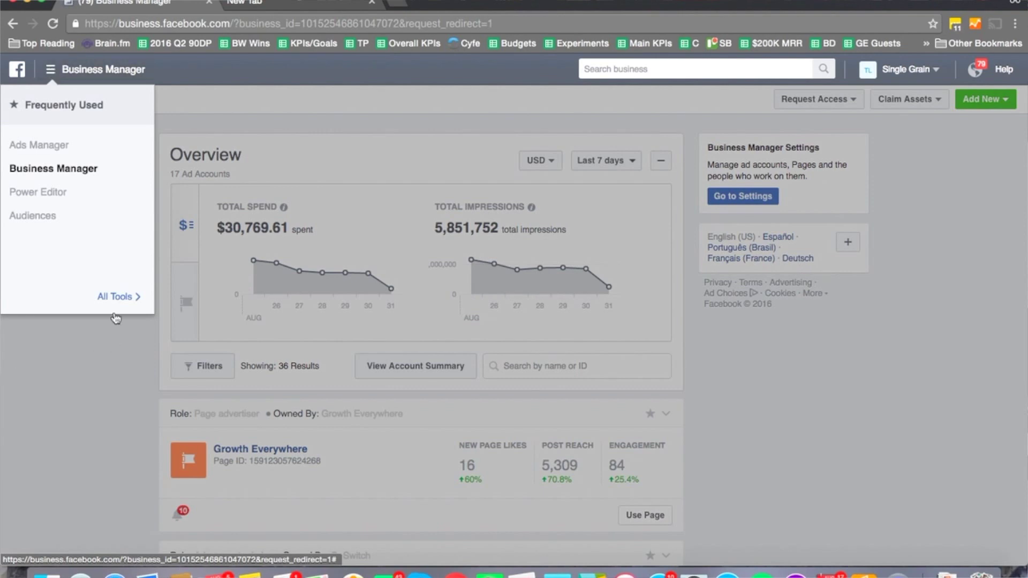
mouse_move(109, 297)
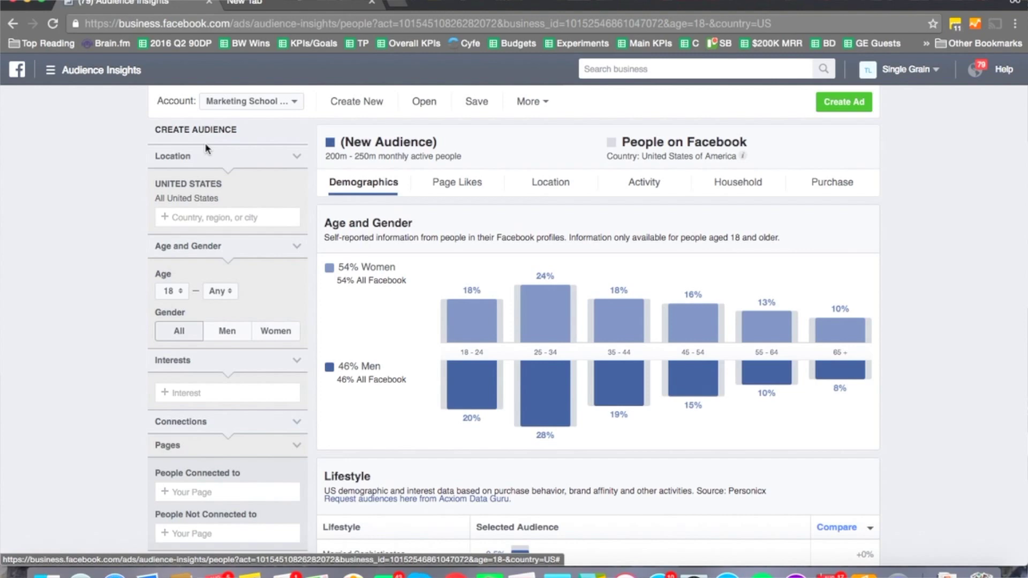
scroll(40, 246, down, 3)
scroll(40, 246, up, 3)
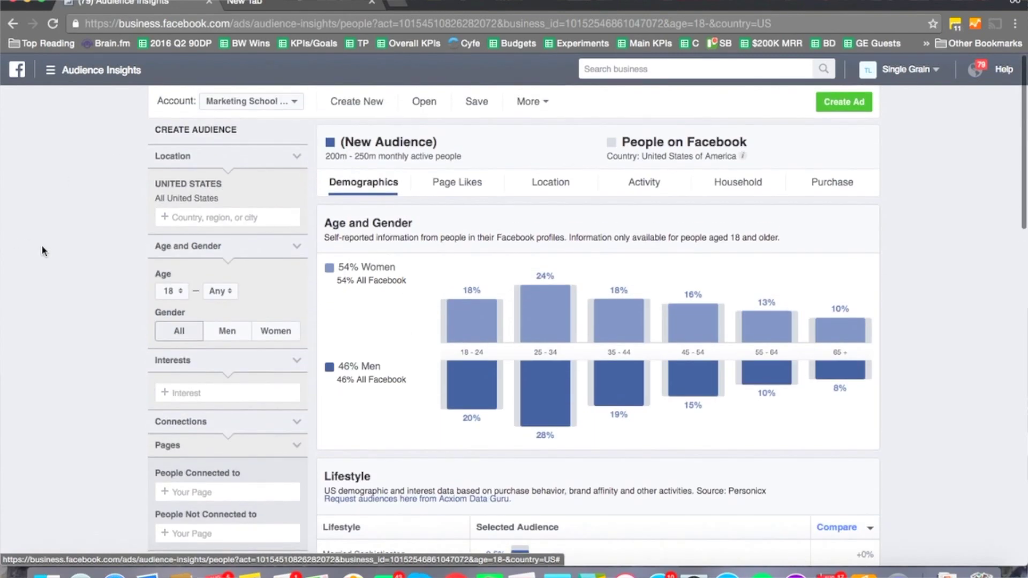
scroll(43, 250, down, 2)
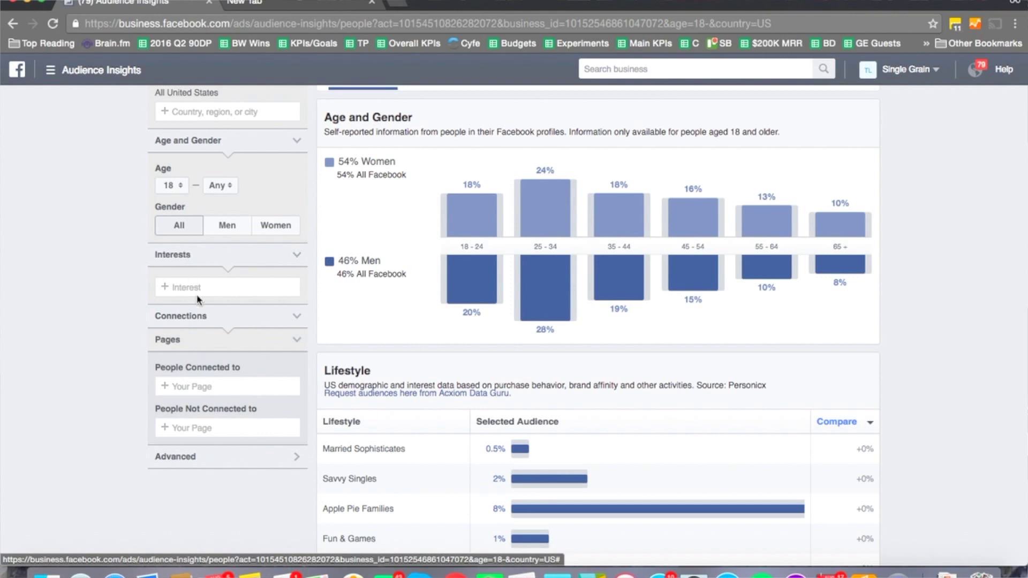
scroll(84, 262, up, 2)
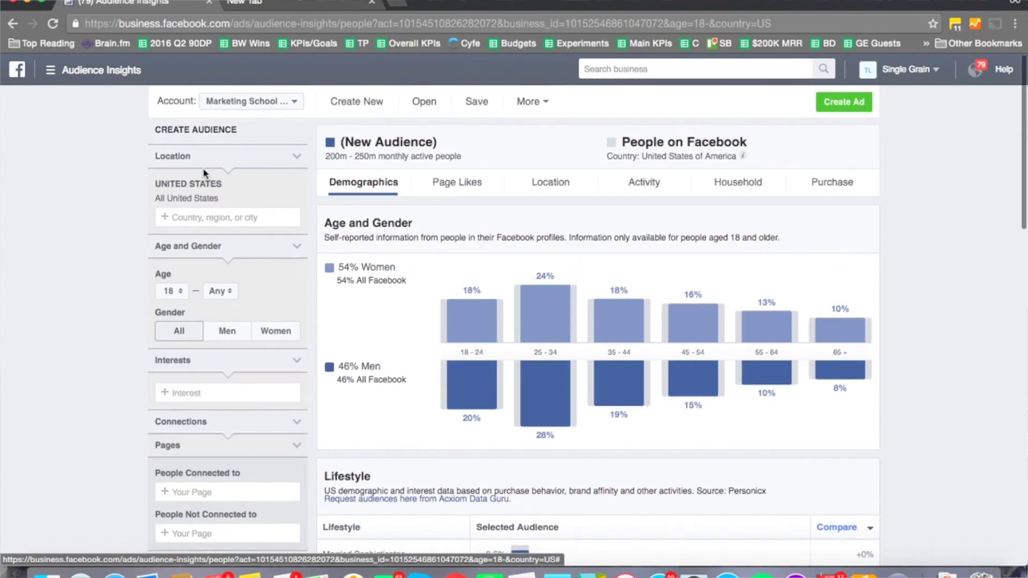
scroll(198, 172, down, 2)
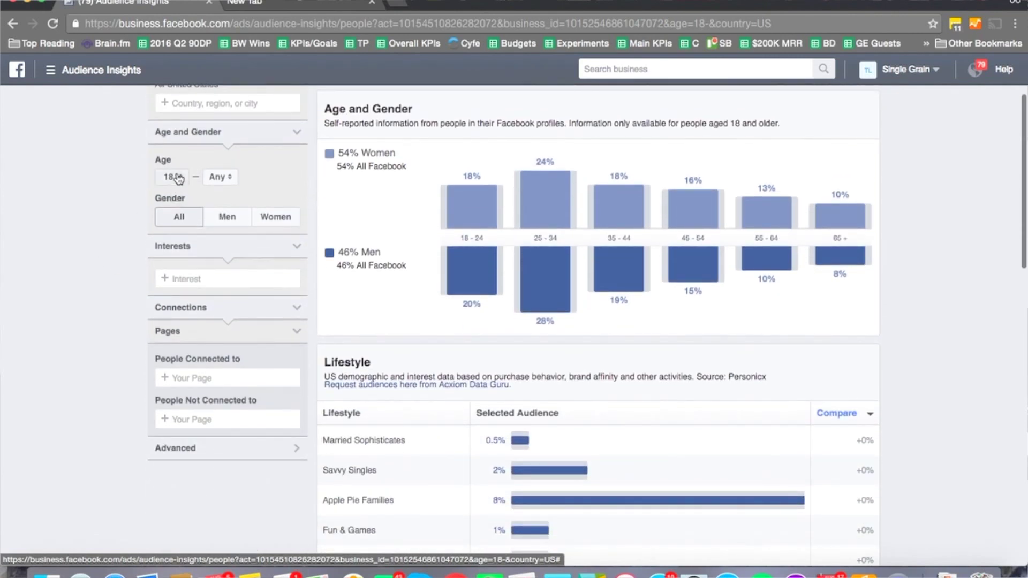
click(178, 177)
Set the audience age range to 18–40.
click(178, 177)
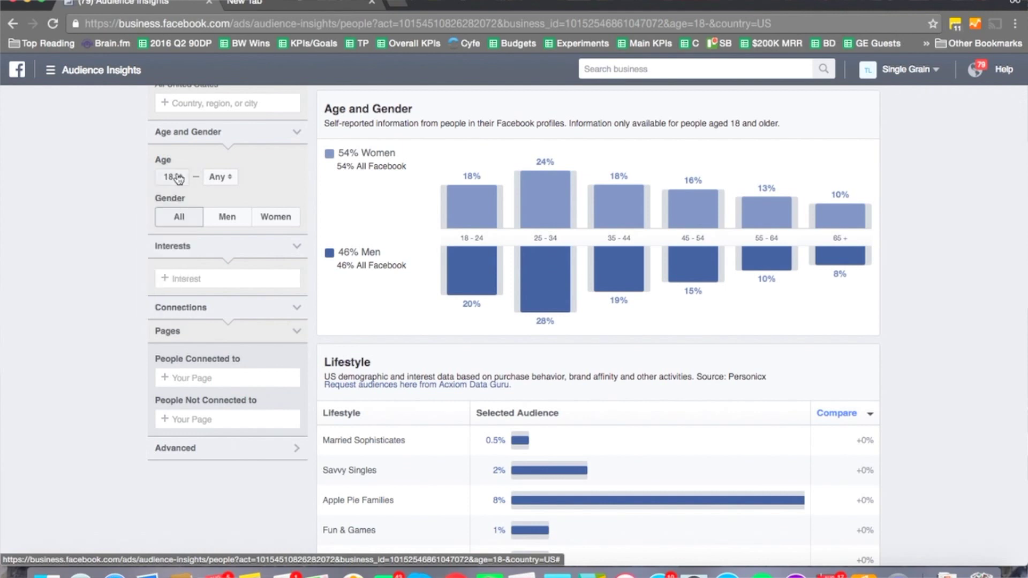
click(230, 178)
scroll(232, 248, down, 6)
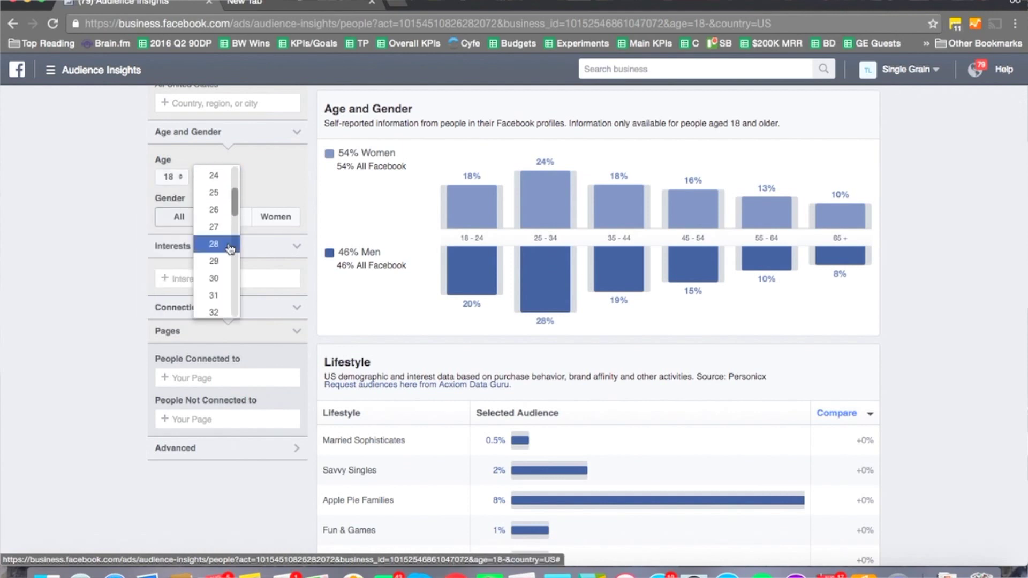
click(213, 270)
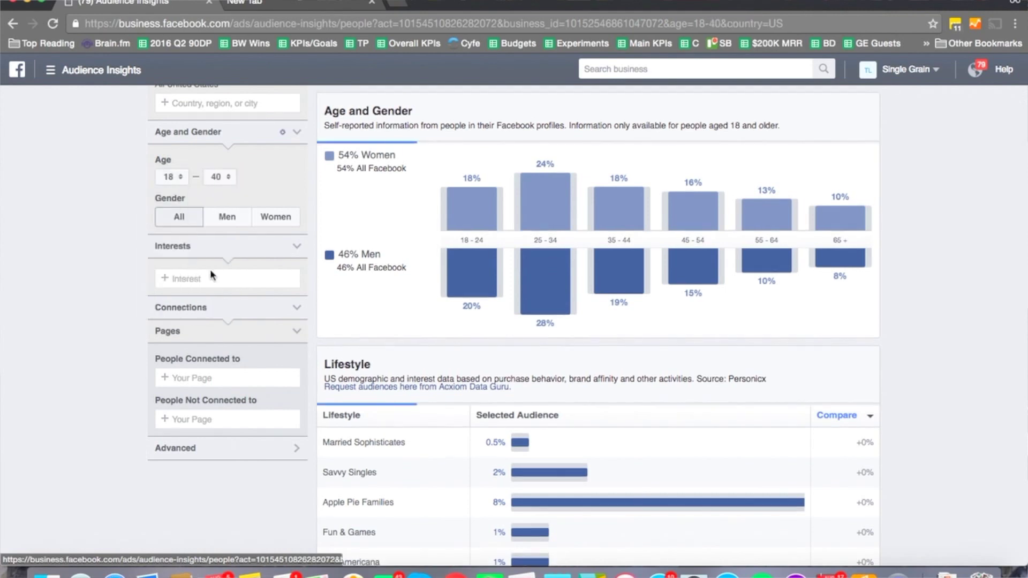
Add Nike, Puma, Adidas, Lululemon Athletica and Converse as interests.
click(193, 279)
text(nike)
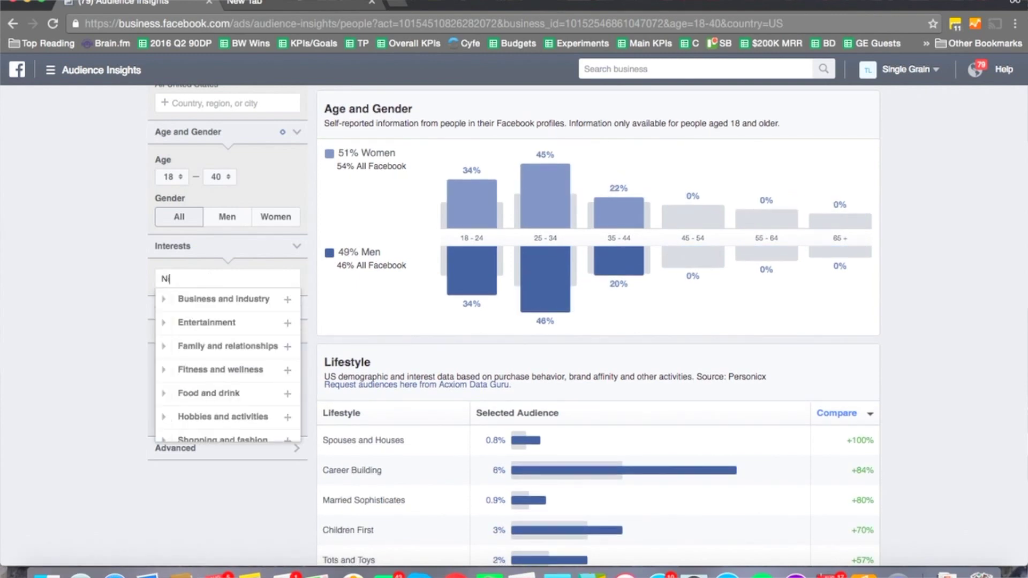
click(190, 298)
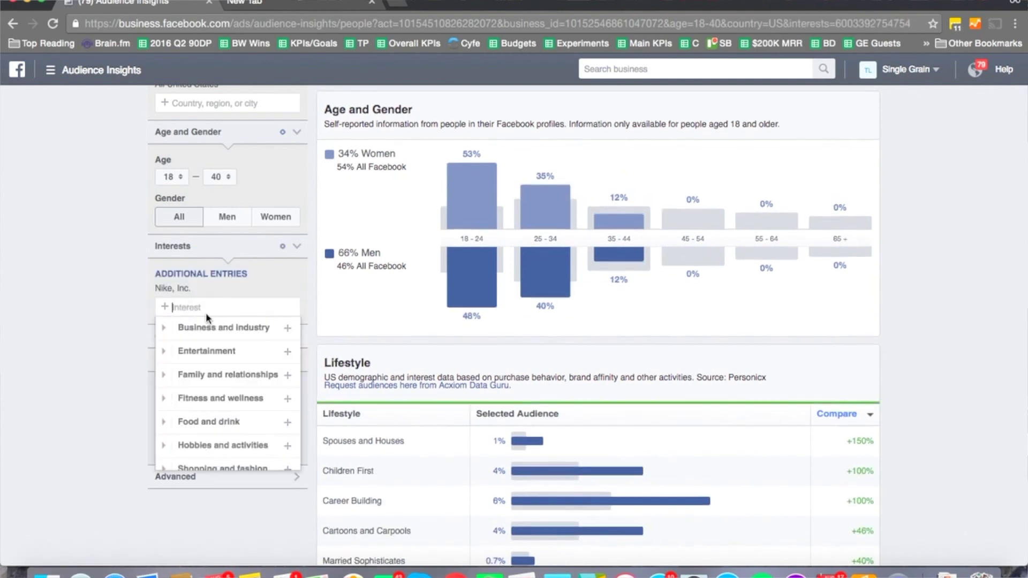
text(Puma)
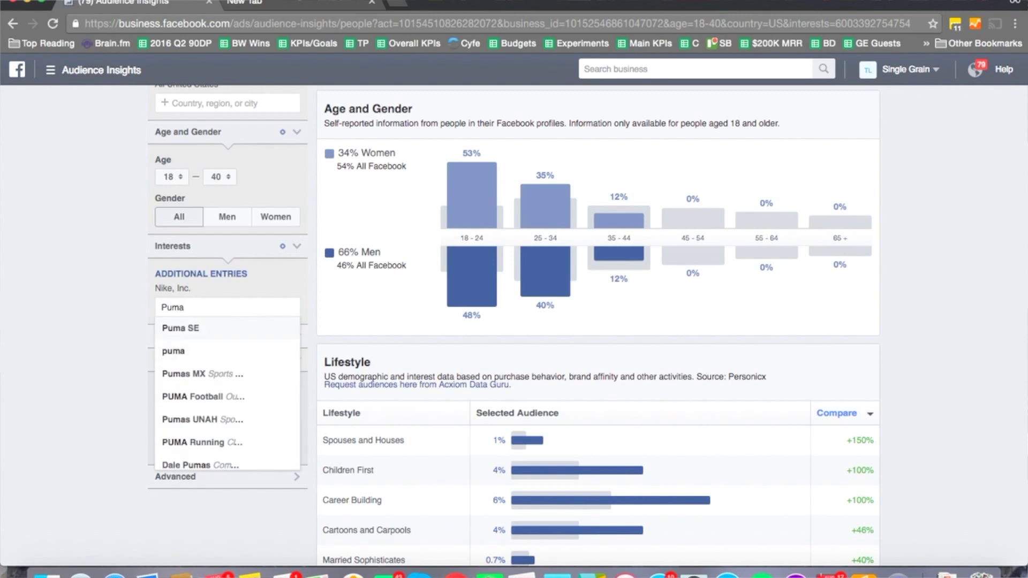
click(177, 351)
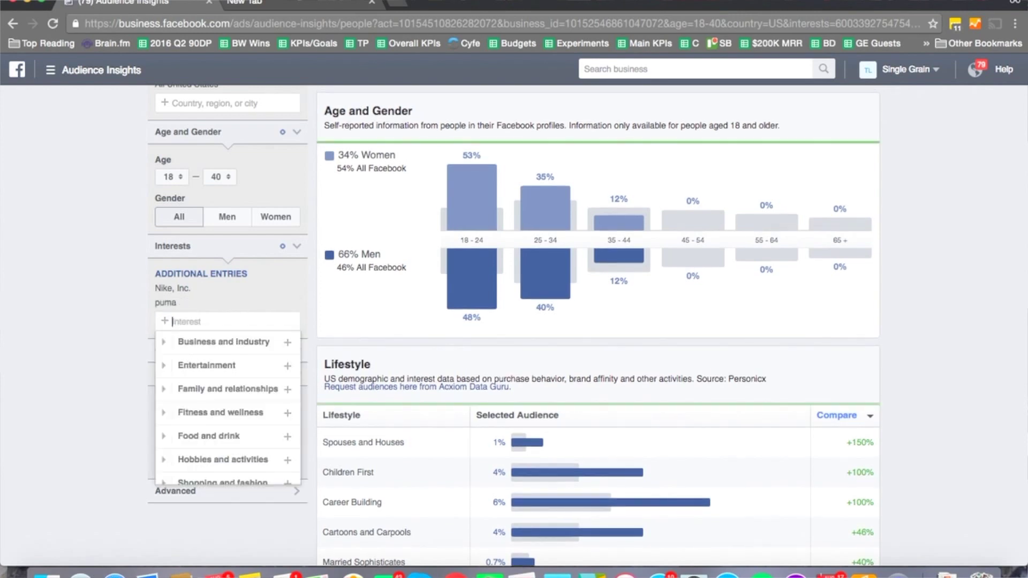
text(Adidas)
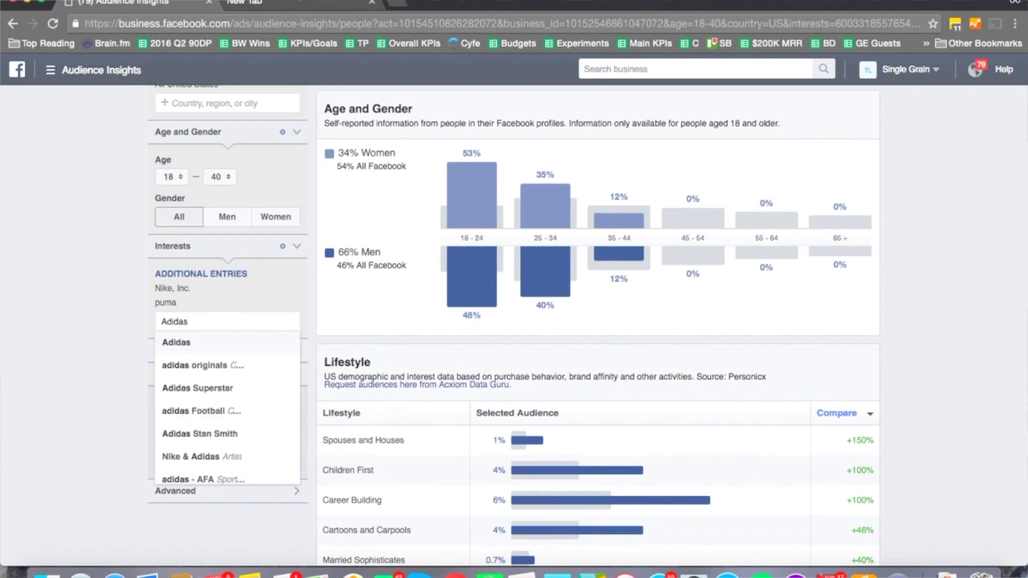
key(Return)
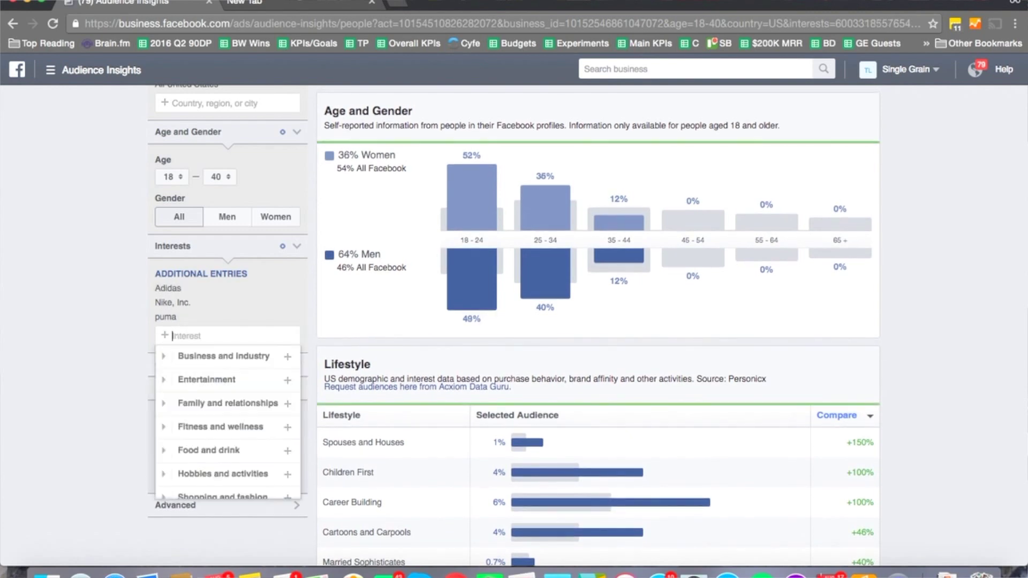
text(Lulu)
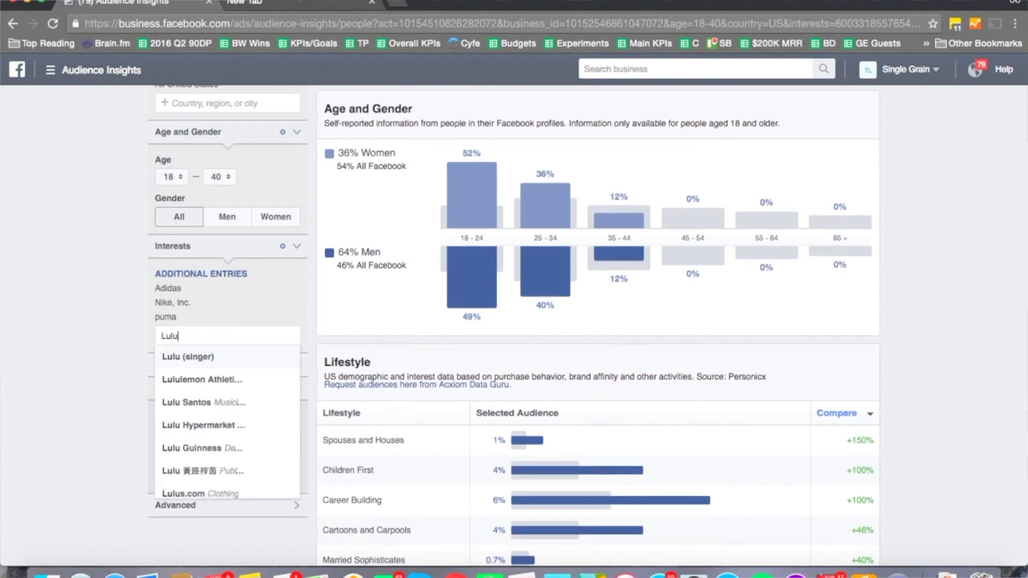
text(lemon)
key(Return)
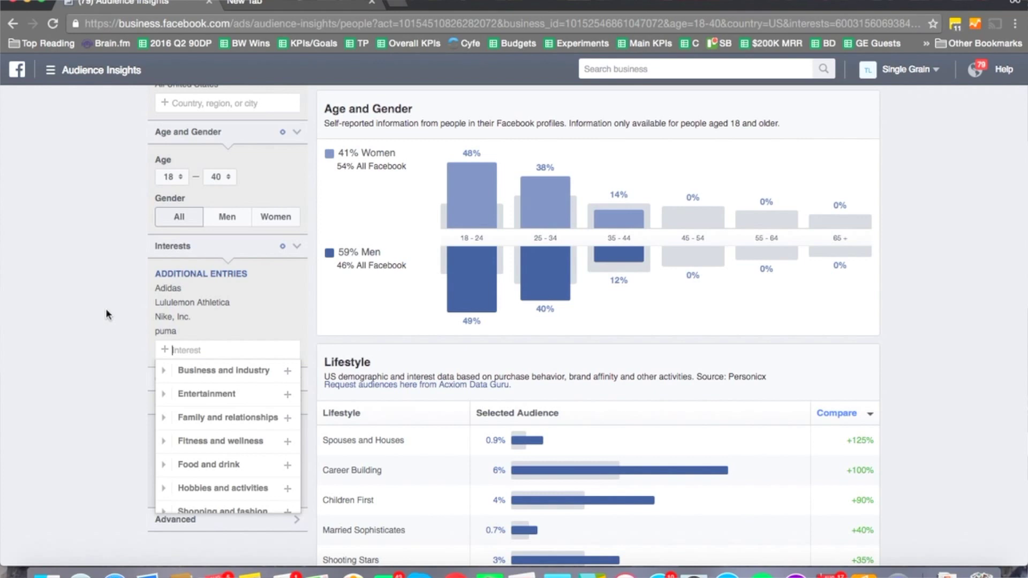
text(Converse)
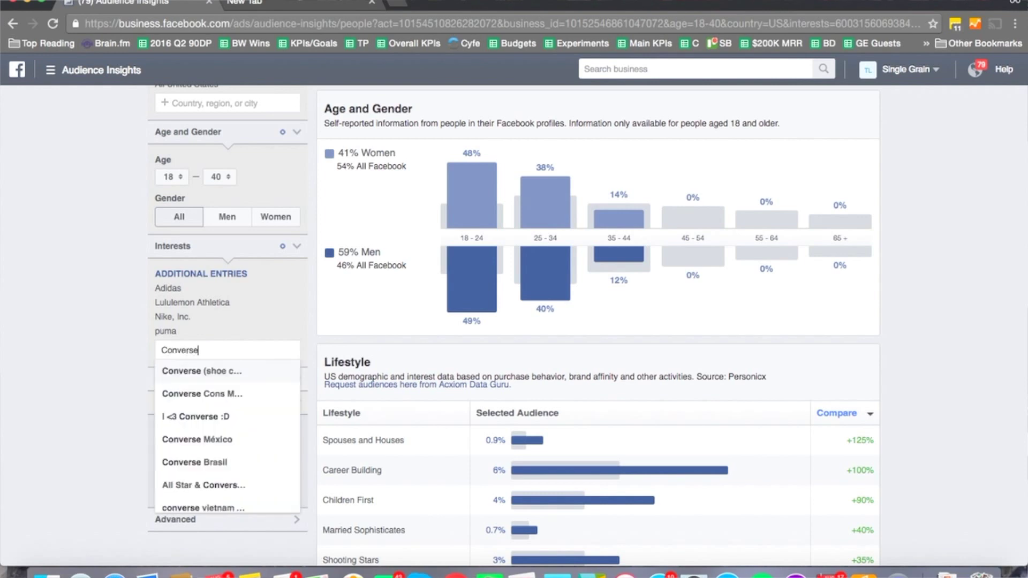
key(Return)
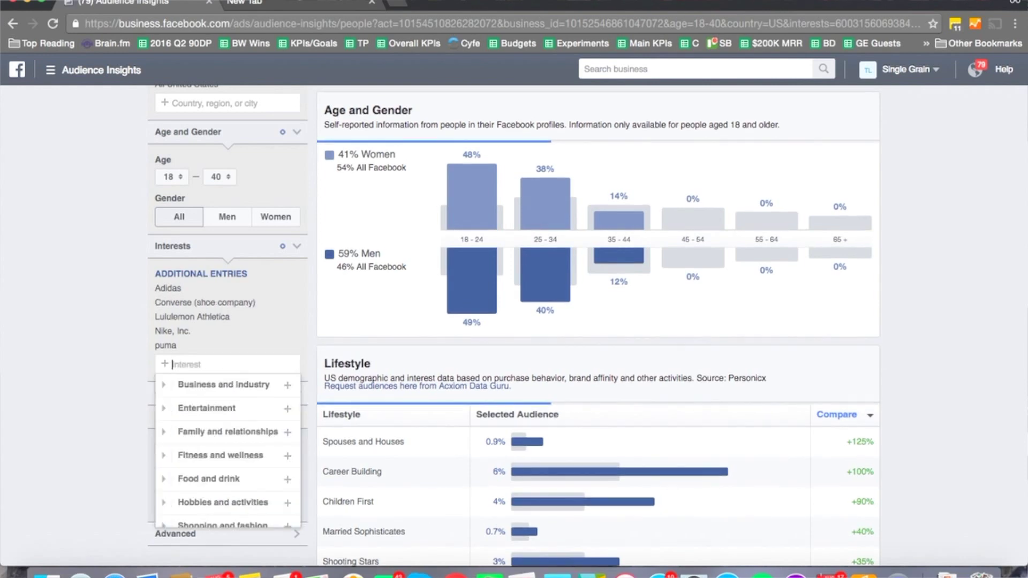
scroll(637, 203, up, 3)
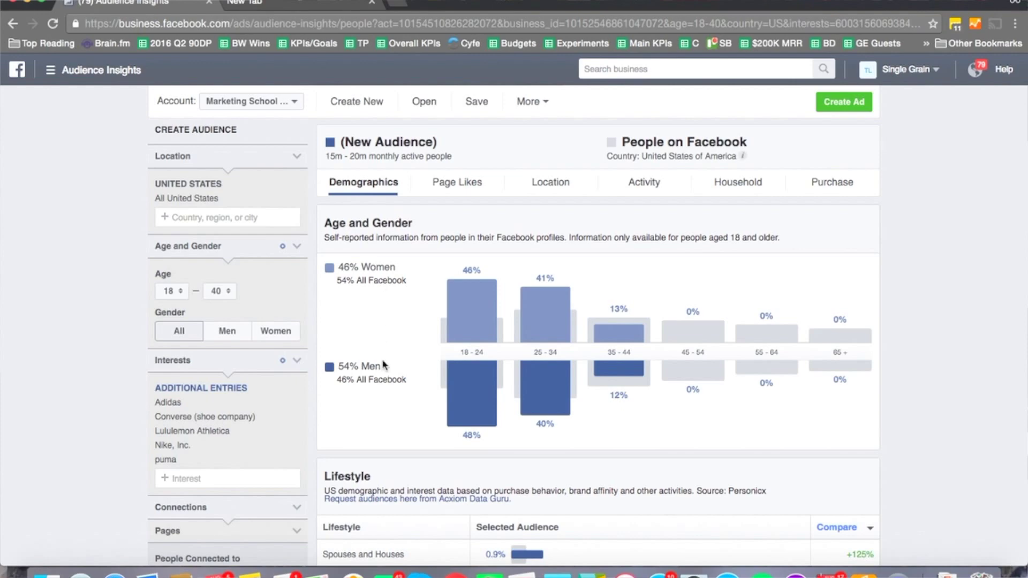
scroll(375, 343, down, 3)
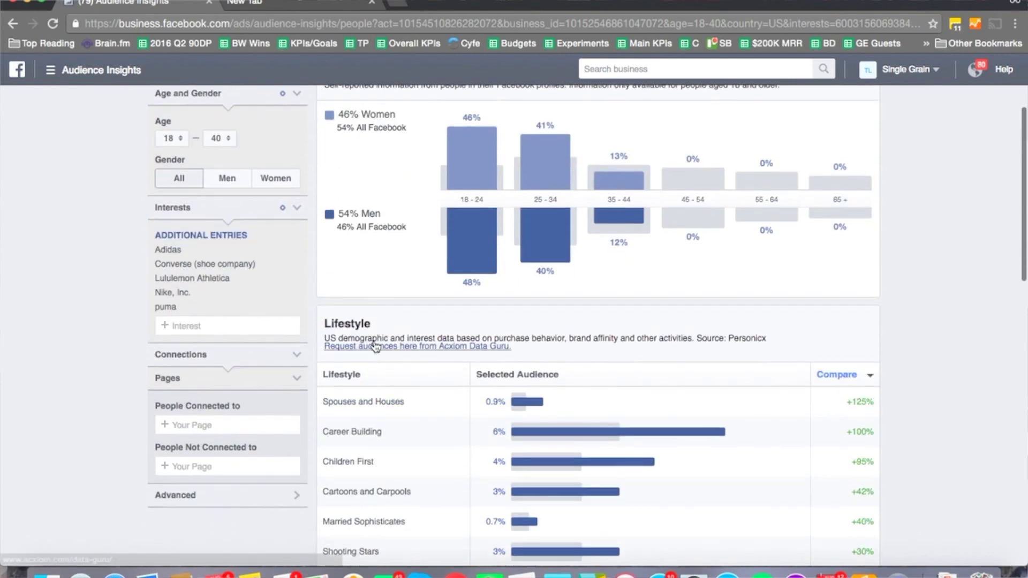
scroll(375, 343, down, 5)
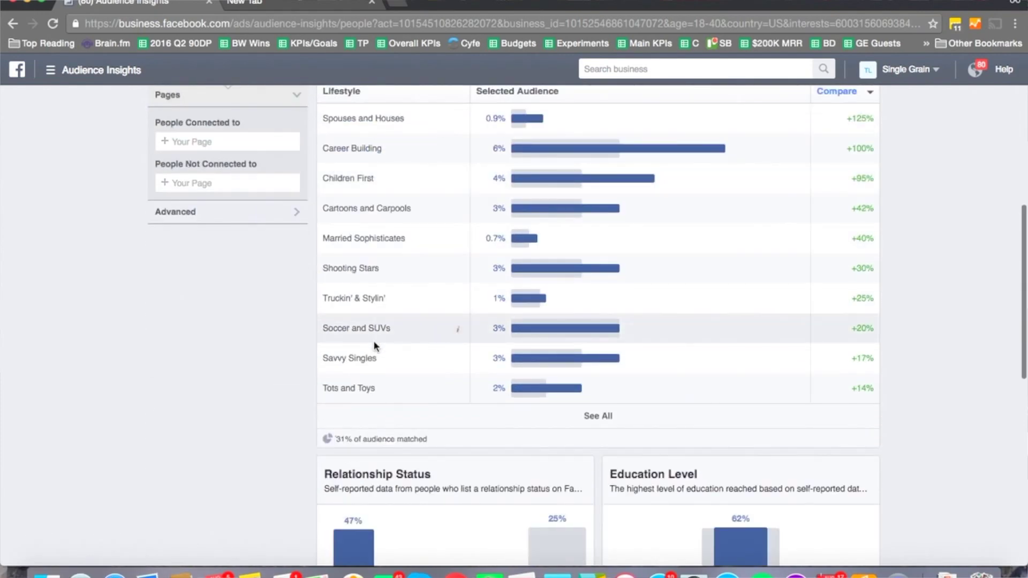
scroll(375, 342, up, 8)
scroll(374, 342, down, 6)
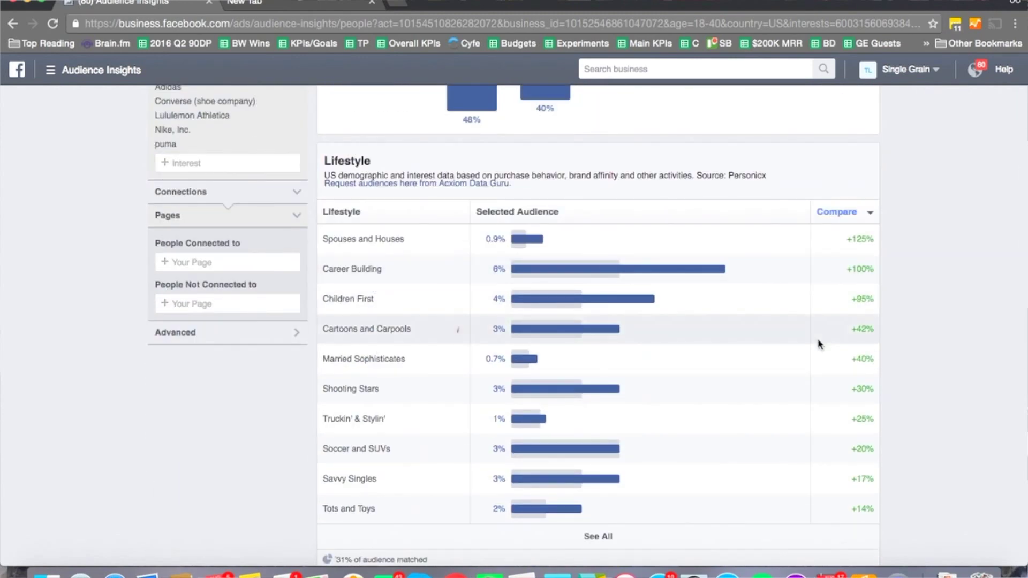
mouse_move(713, 274)
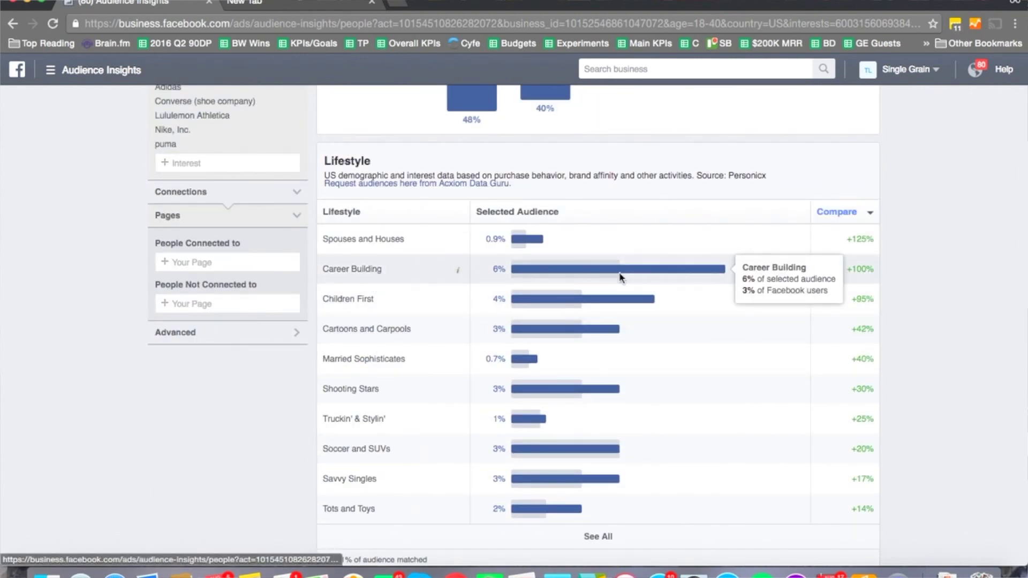
scroll(649, 321, down, 3)
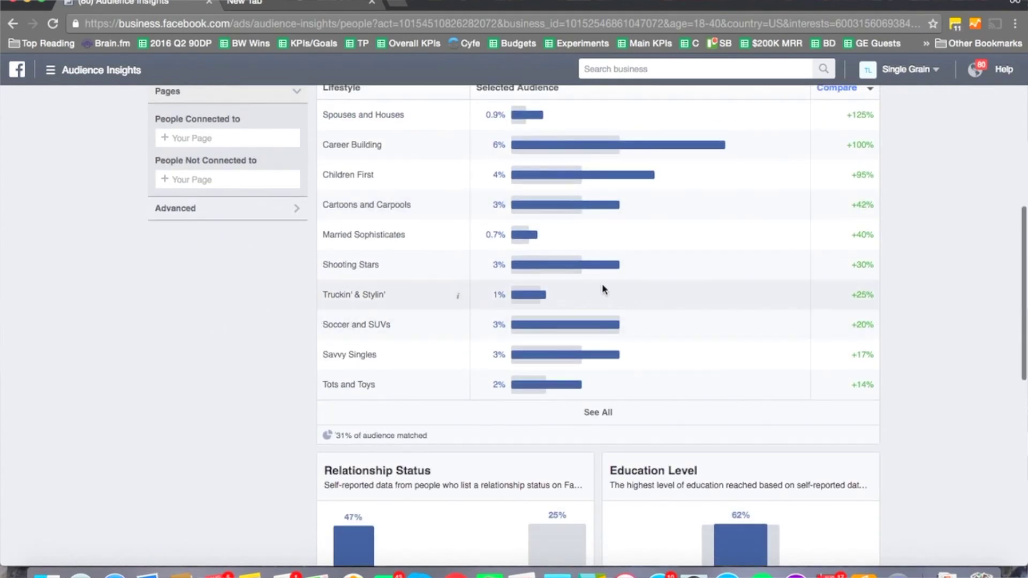
scroll(601, 287, up, 1)
mouse_move(555, 409)
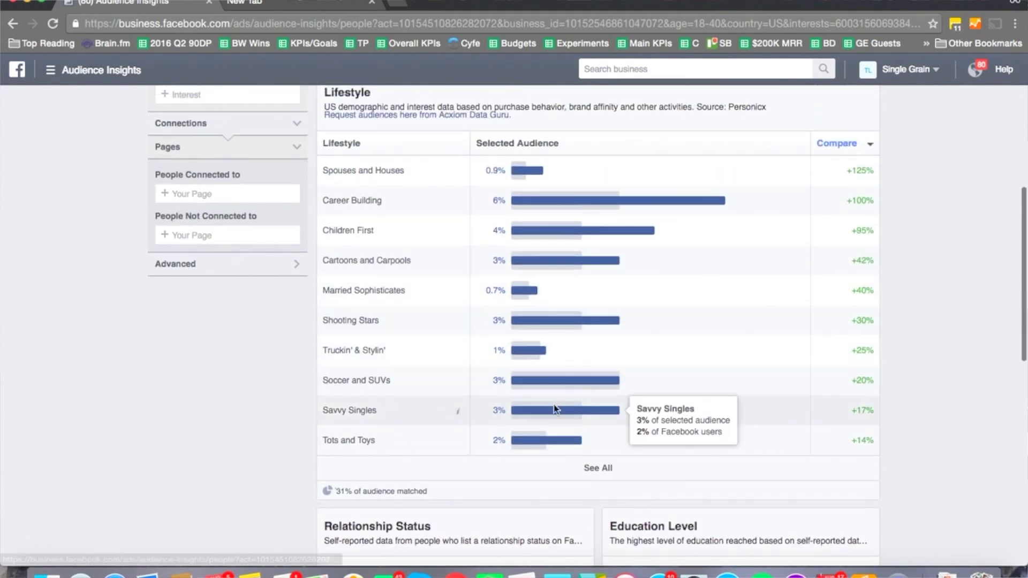
scroll(554, 411, down, 1)
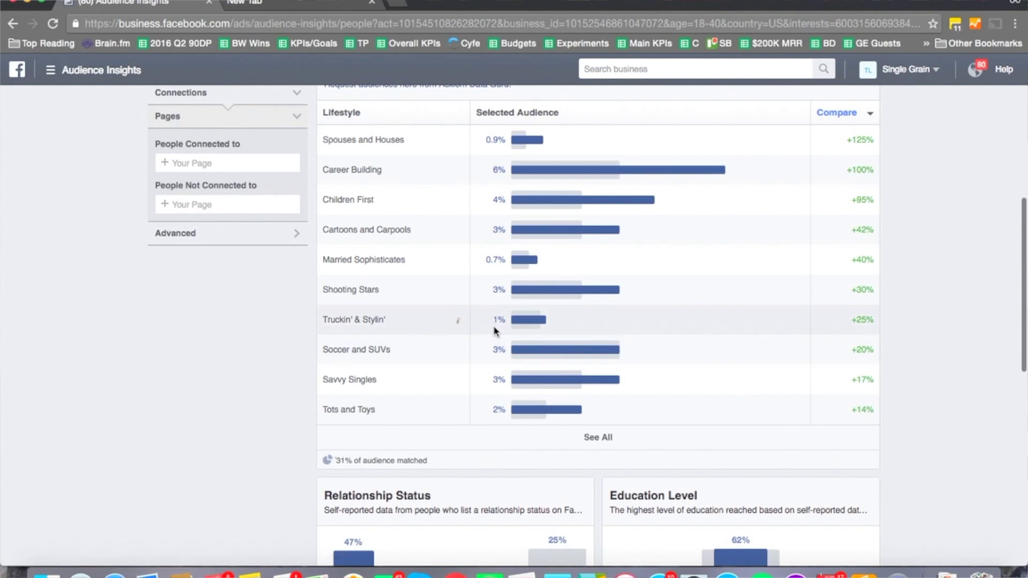
mouse_move(531, 326)
scroll(531, 327, down, 4)
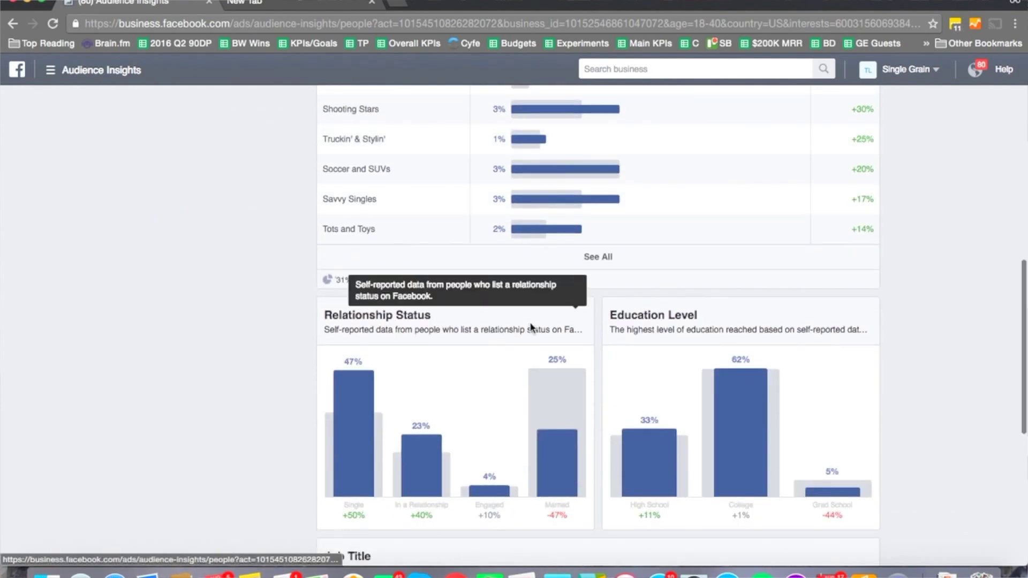
scroll(176, 287, down, 3)
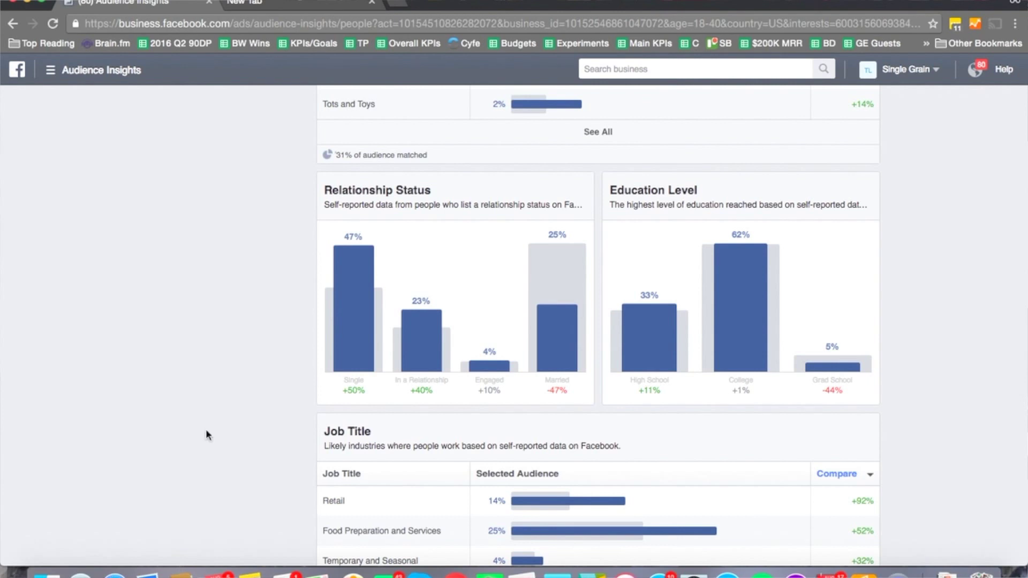
mouse_move(337, 275)
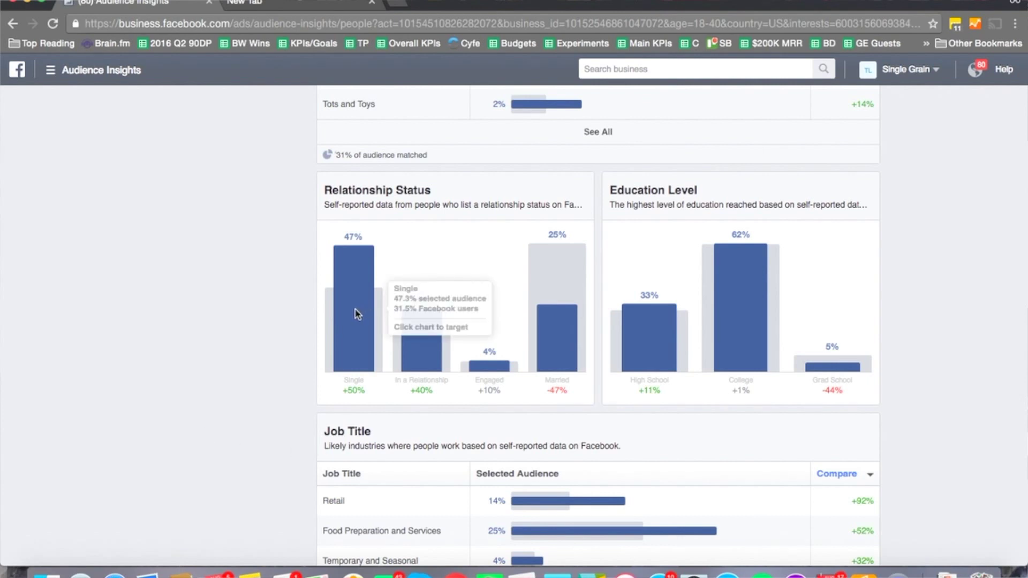
mouse_move(433, 347)
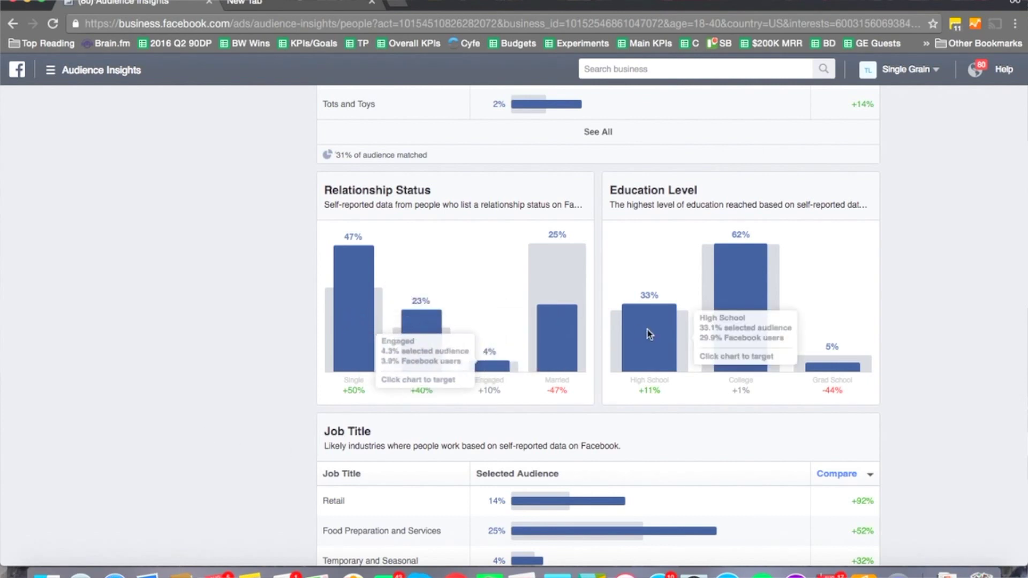
mouse_move(566, 327)
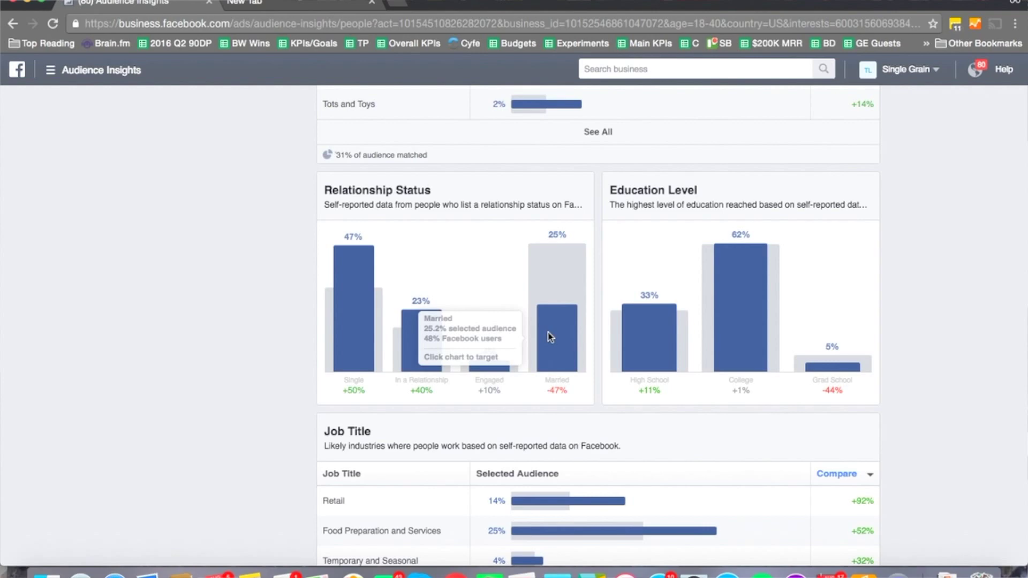
scroll(550, 337, down, 4)
scroll(920, 288, up, 10)
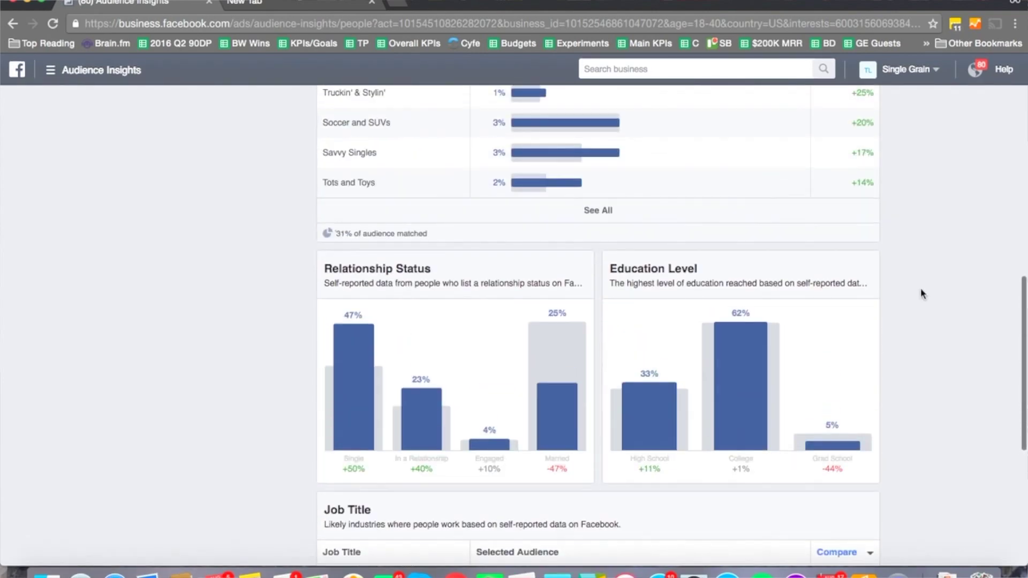
scroll(920, 287, up, 8)
scroll(920, 288, down, 18)
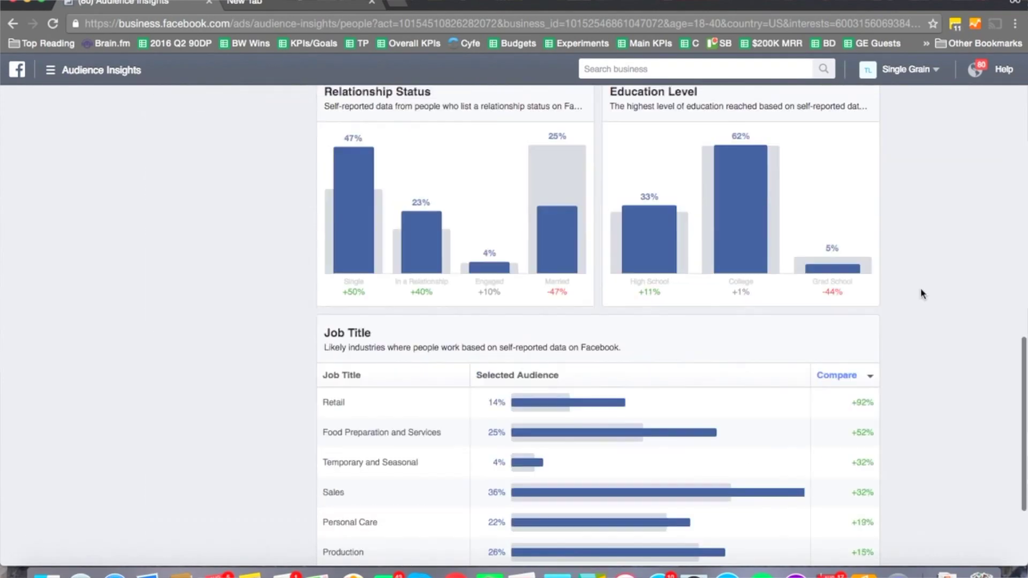
scroll(921, 289, up, 15)
scroll(921, 289, down, 8)
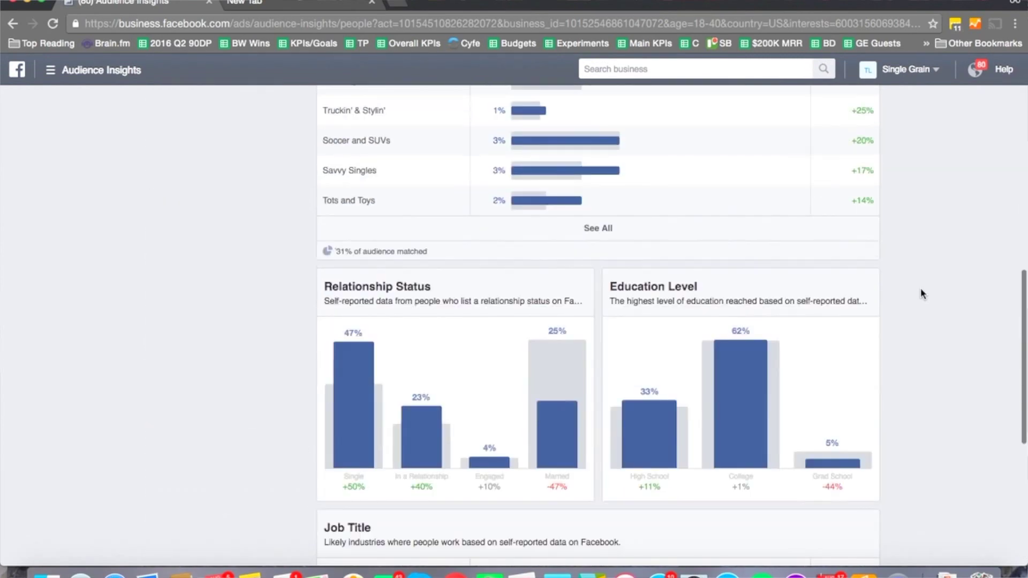
scroll(920, 289, up, 8)
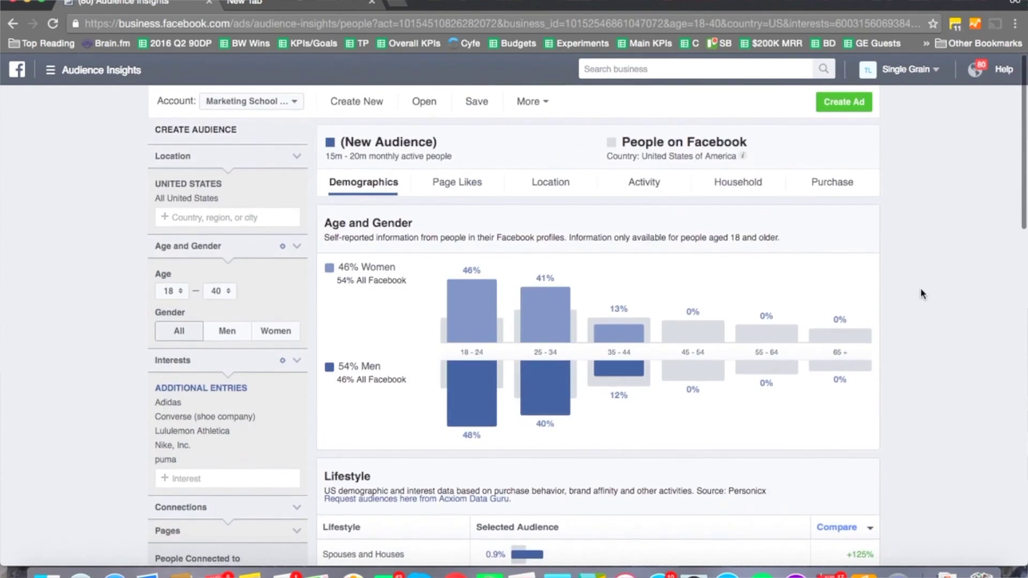
Show the audience's Page Likes results and look through the charts.
click(455, 183)
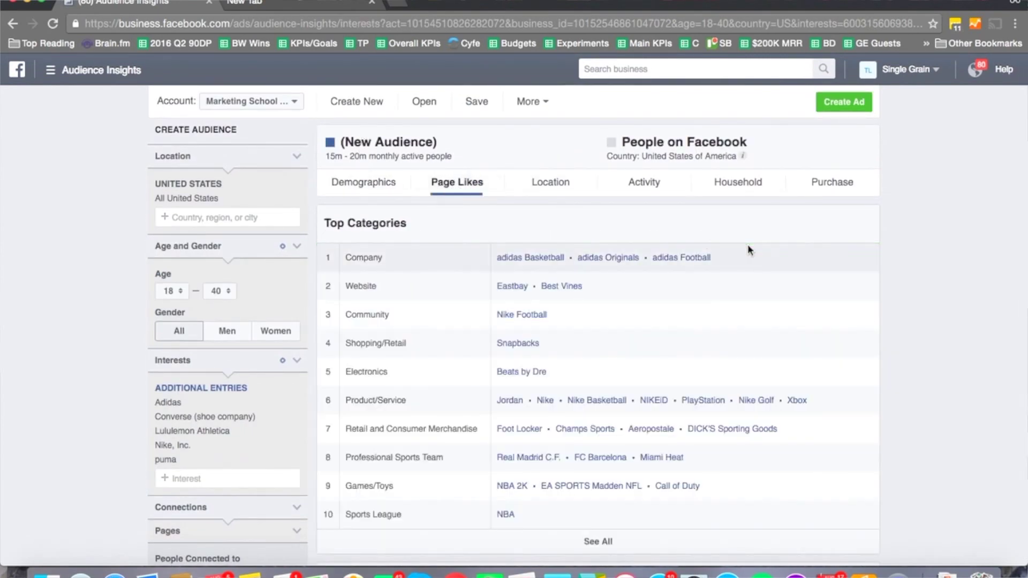
scroll(954, 305, down, 7)
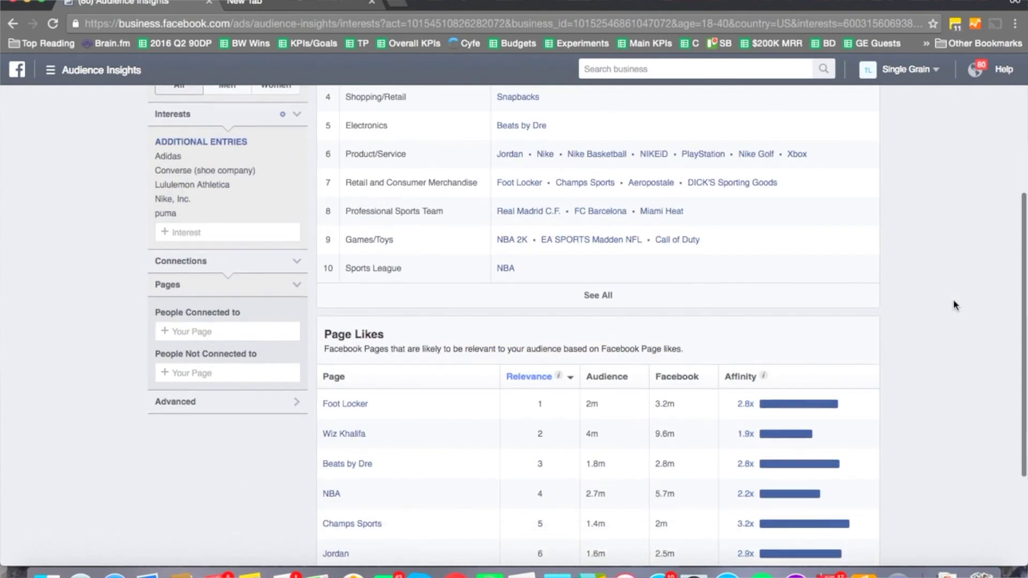
scroll(954, 305, up, 2)
scroll(954, 305, down, 2)
scroll(954, 305, up, 7)
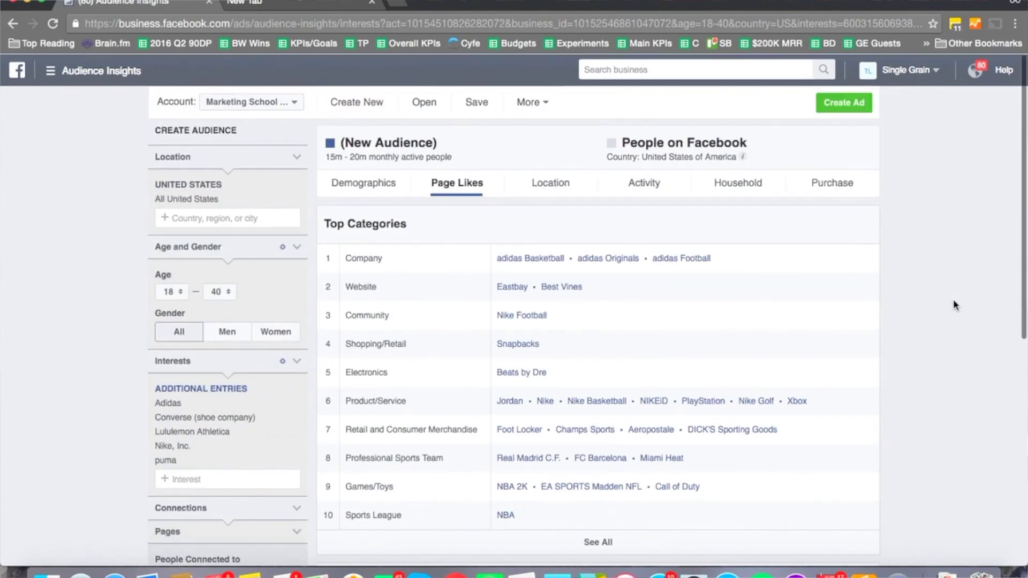
scroll(954, 306, down, 8)
scroll(954, 305, up, 7)
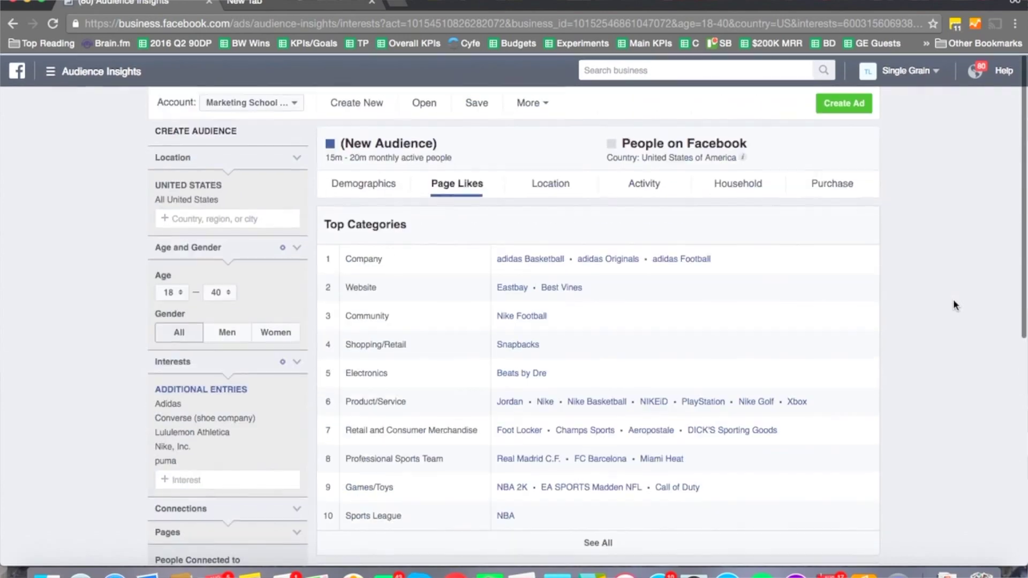
scroll(955, 305, down, 1)
scroll(955, 305, down, 1)
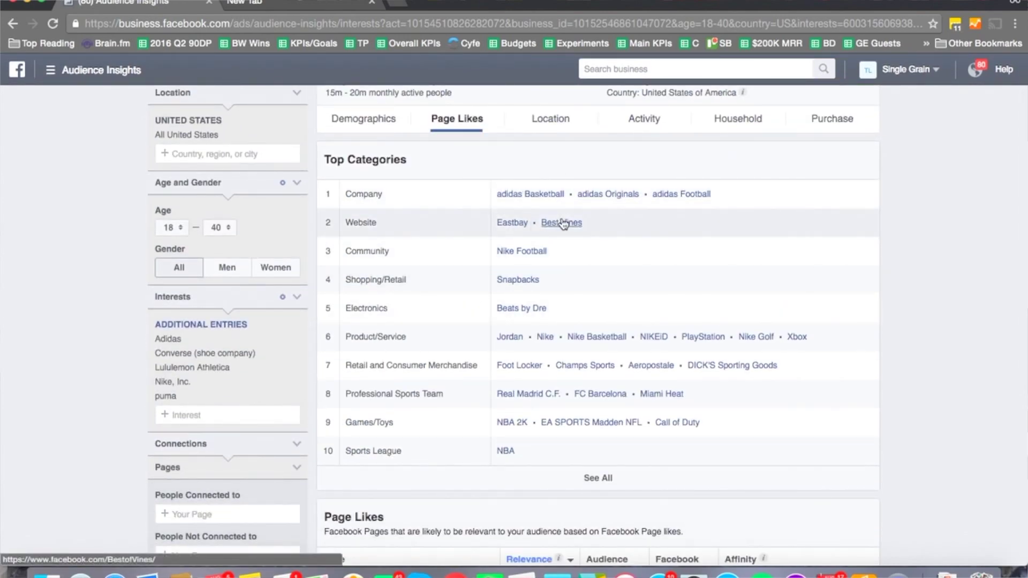
scroll(1025, 362, down, 9)
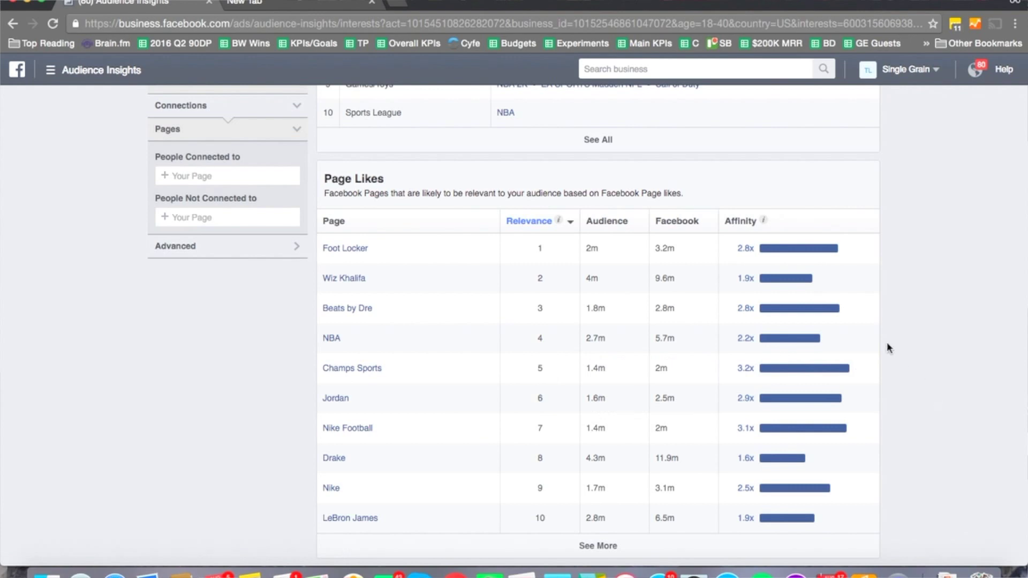
Extend the Page Likes table beyond the first ten pages with See More.
scroll(888, 347, down, 2)
click(592, 545)
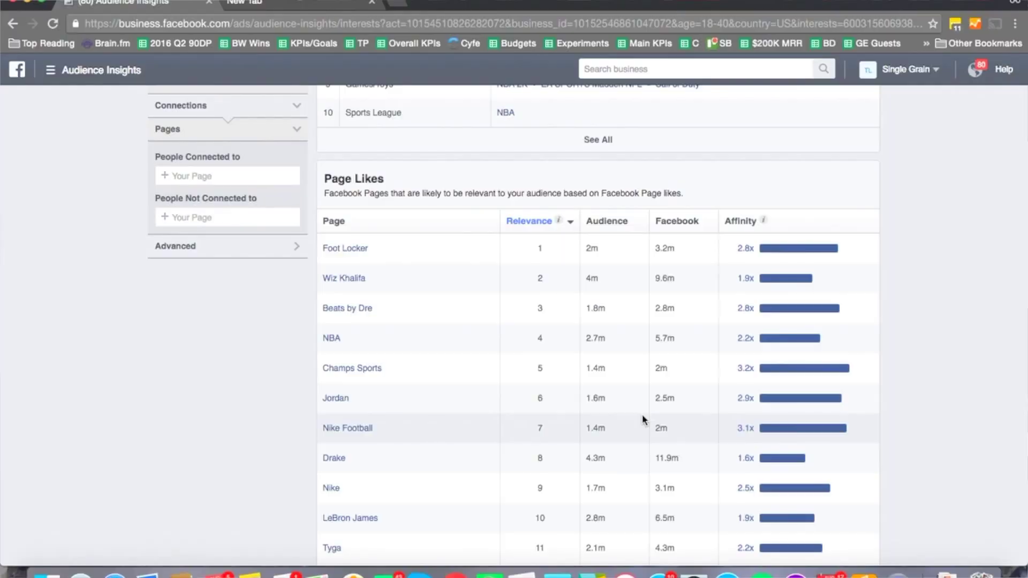
scroll(642, 419, down, 5)
scroll(642, 419, up, 15)
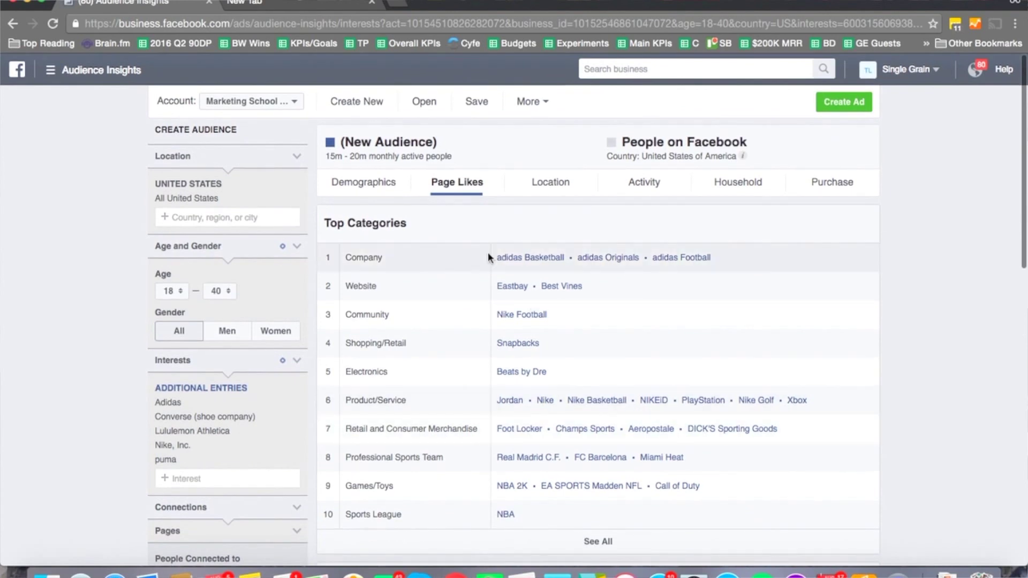